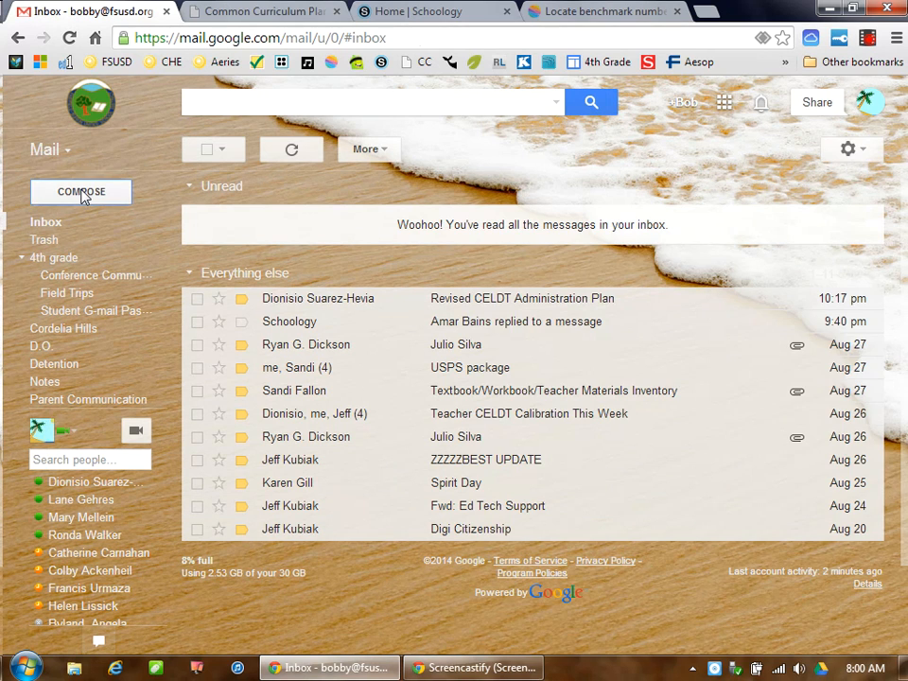
Start a new email and address it to the teacher's fsusd.org contact found by searching "bob"
left_click(83, 195)
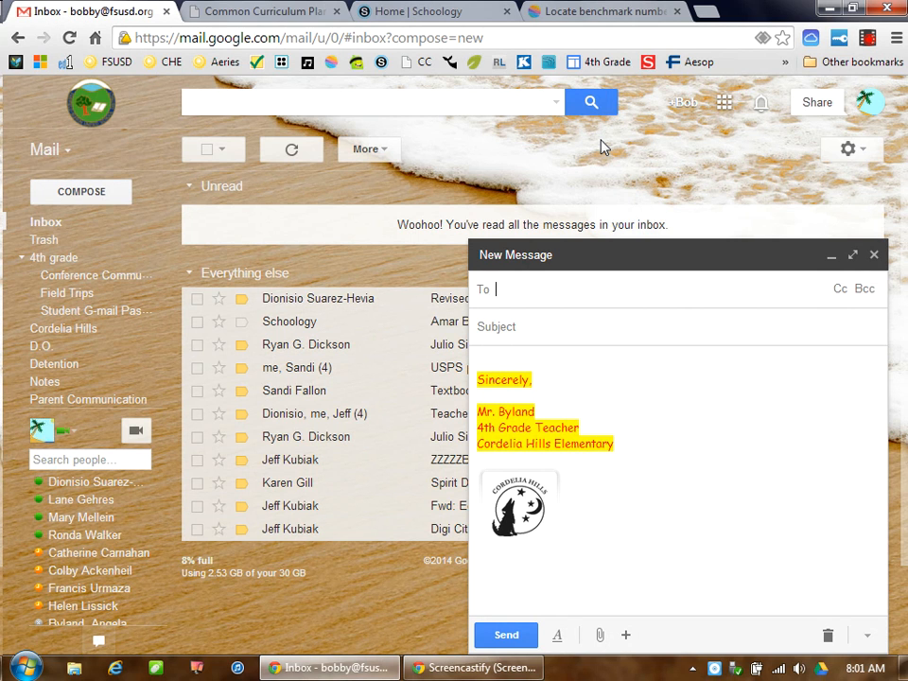
type("bo")
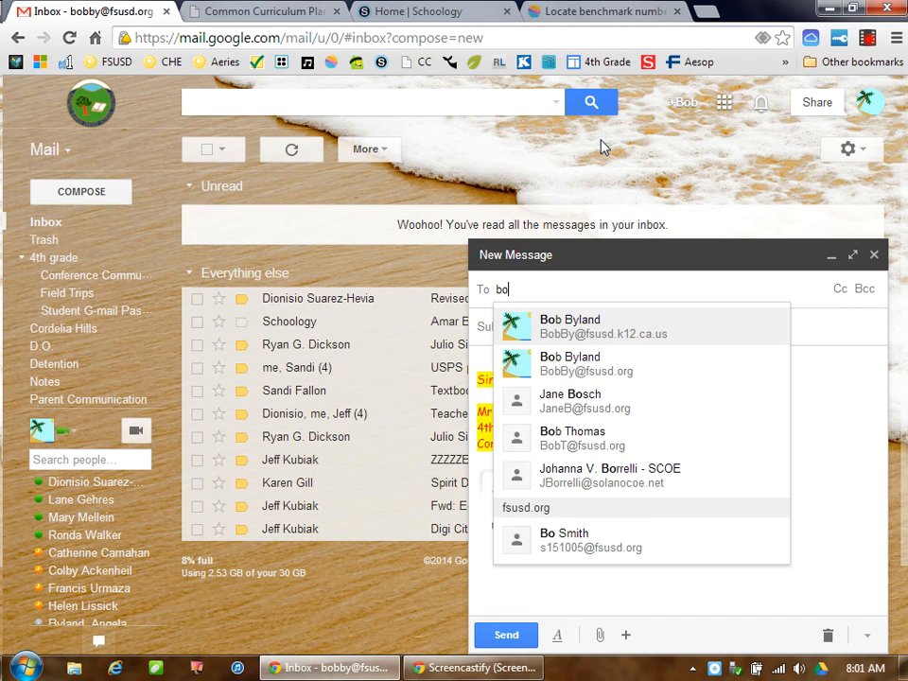
type("b")
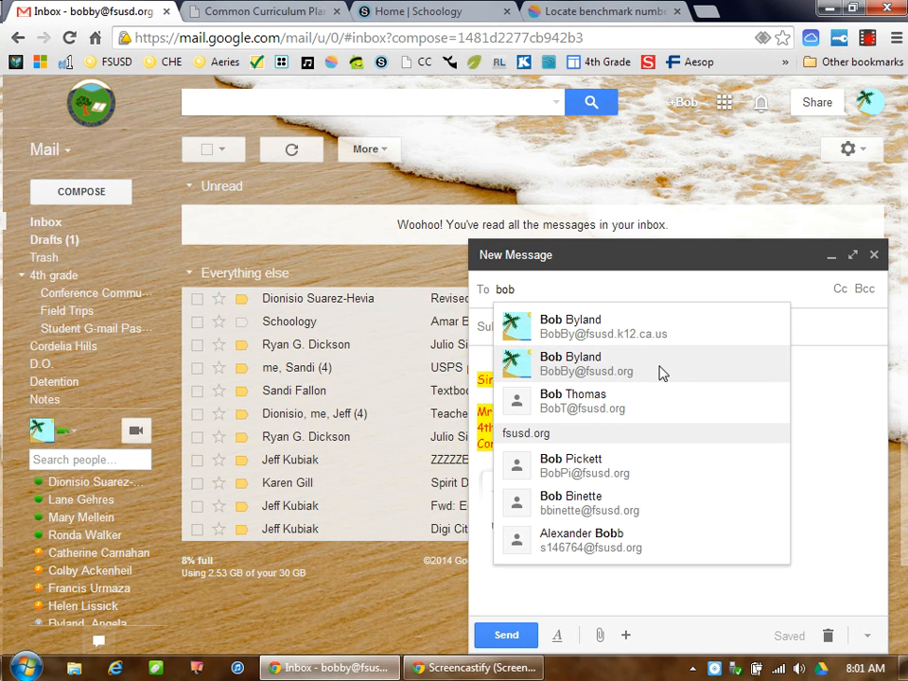
left_click(581, 364)
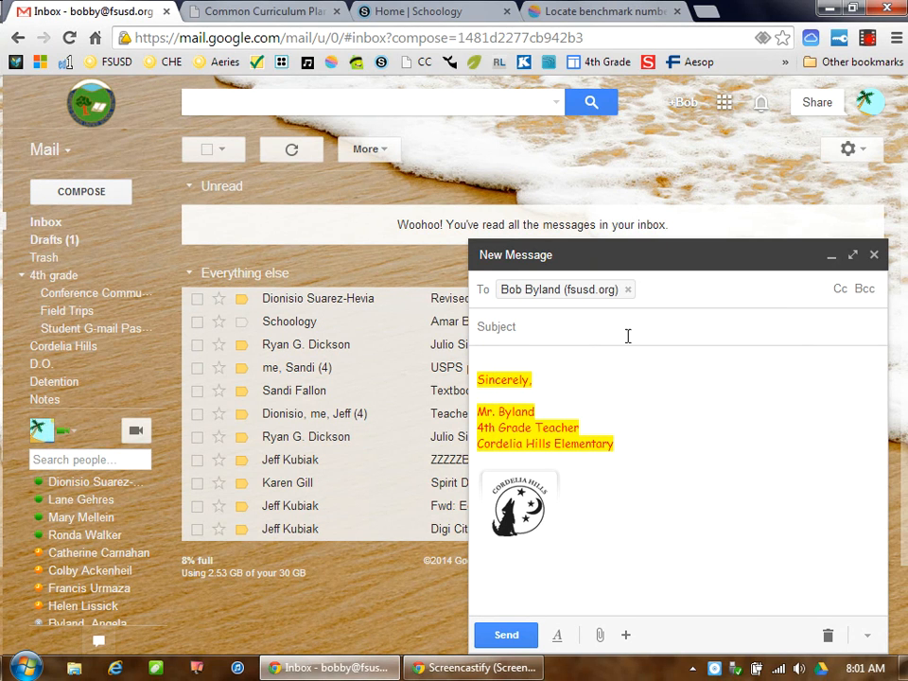
mouse_move(532, 291)
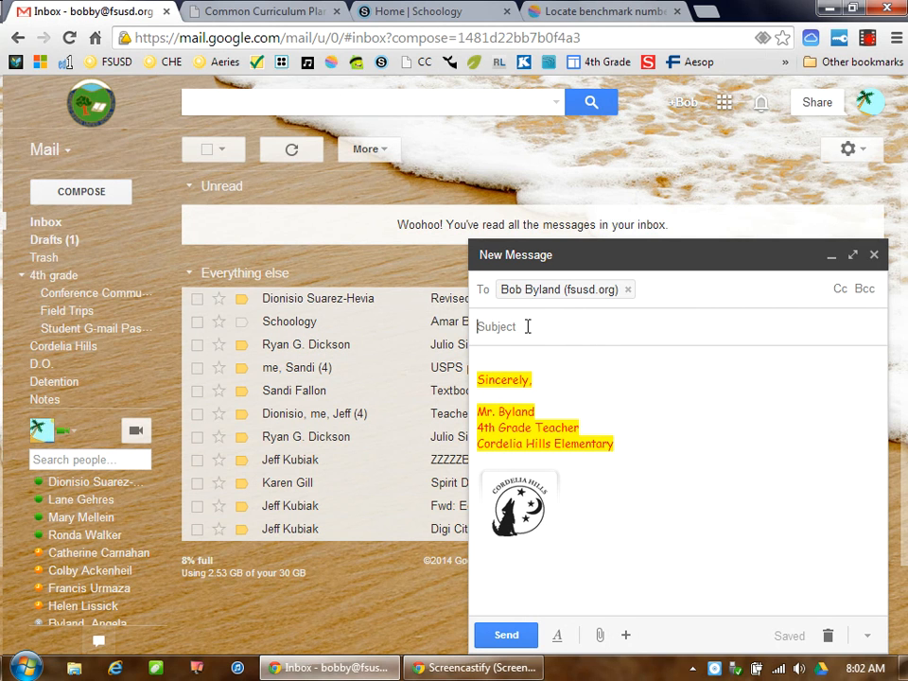
Enter "Homework" as the subject of the new email
left_click(587, 326)
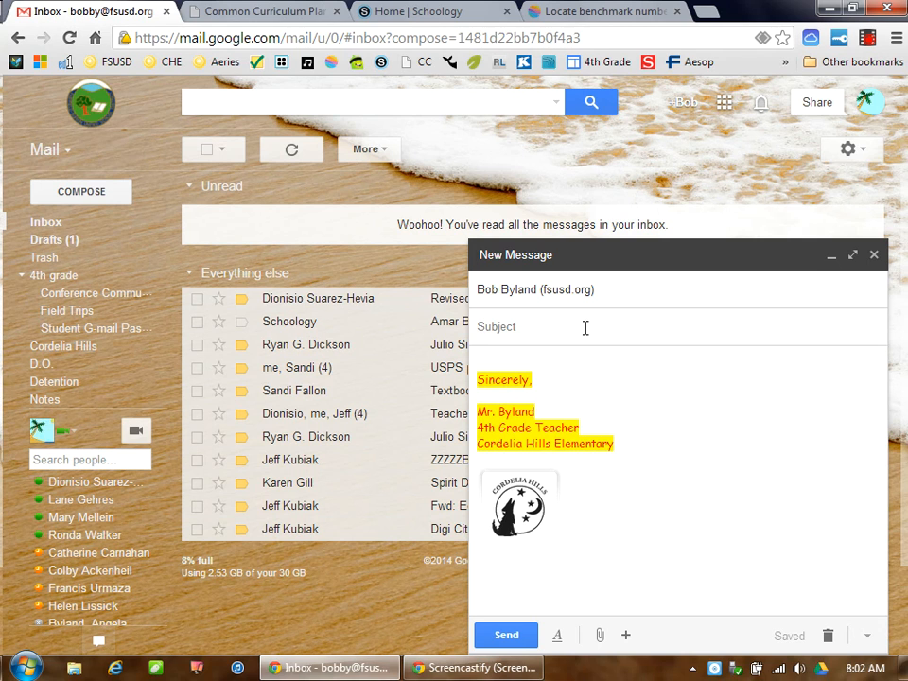
left_click(586, 327)
type("Homework")
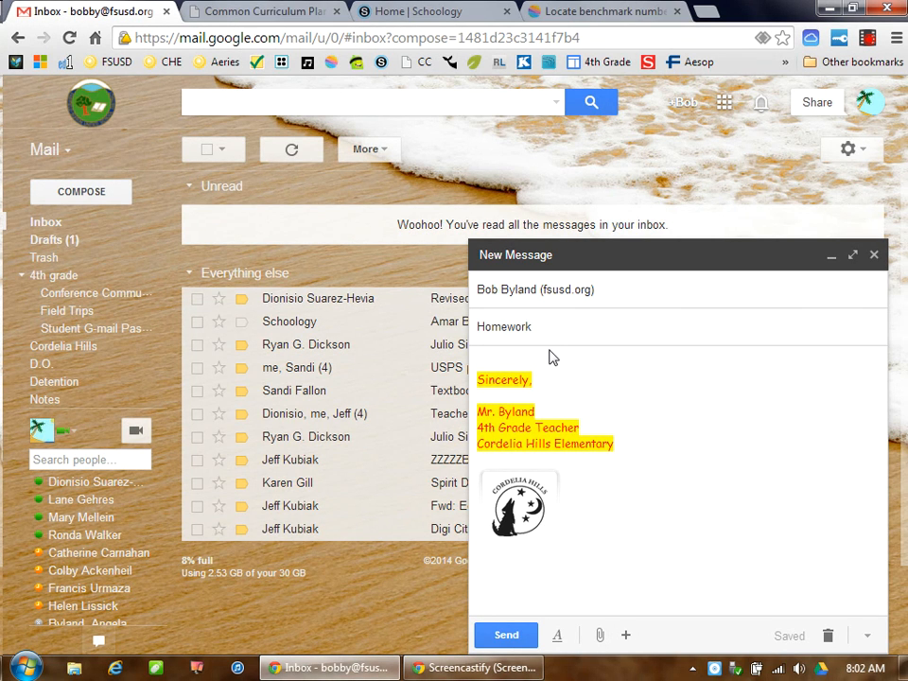
Begin the message body above the signature with "Good Afternoon", the teacher's name and a comma, followed by a blank line
left_click(503, 363)
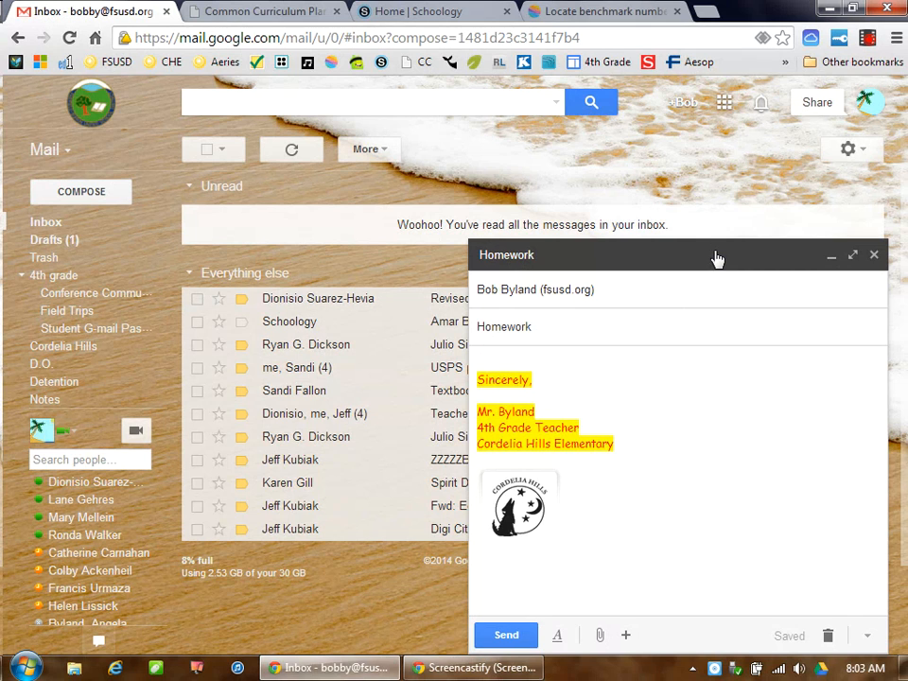
type("Good Afternoo")
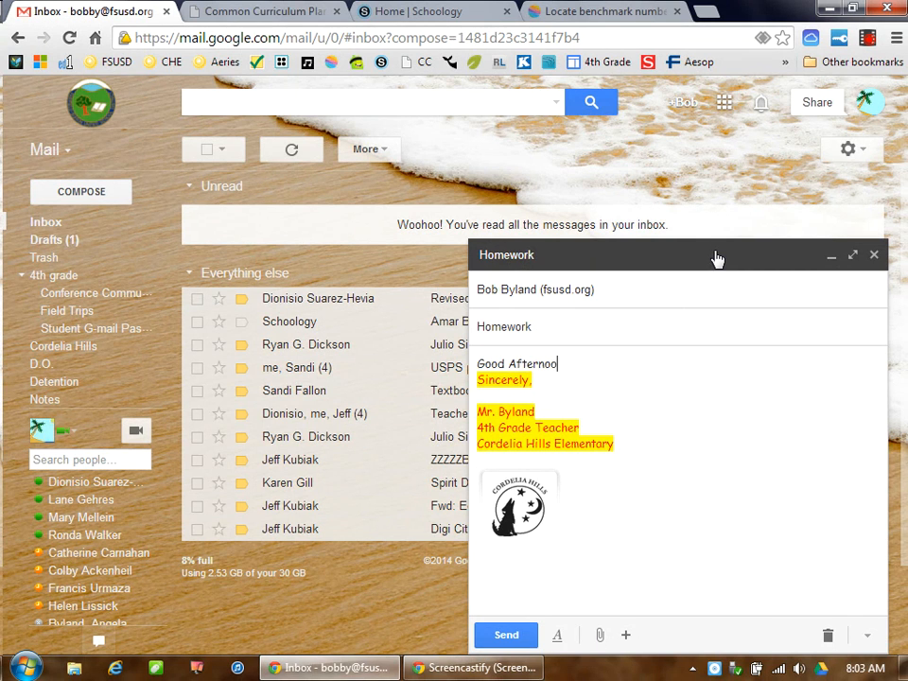
type("n Mr. Byland,")
key("Return")
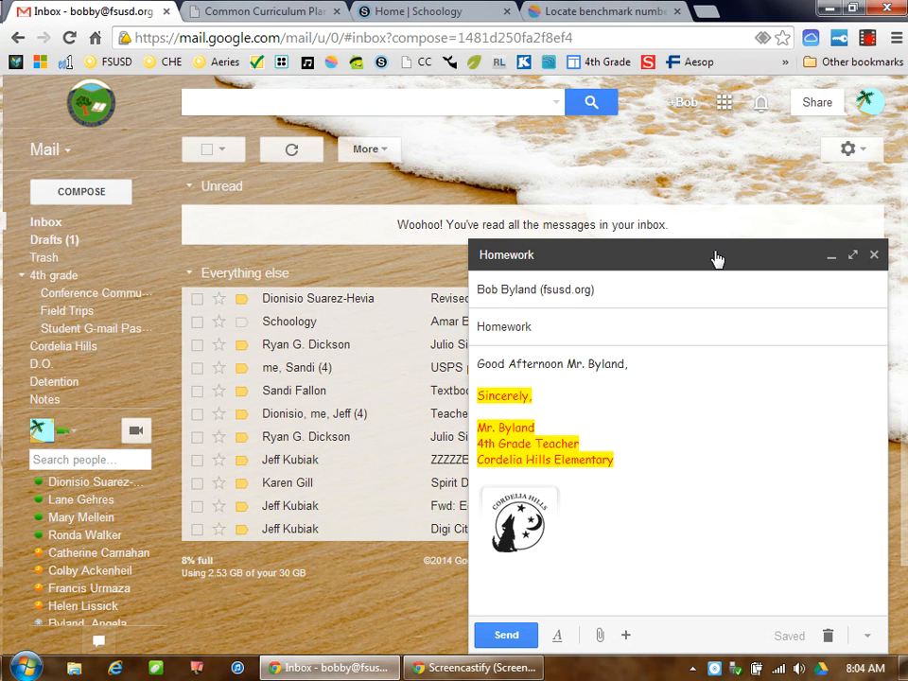
key("Return")
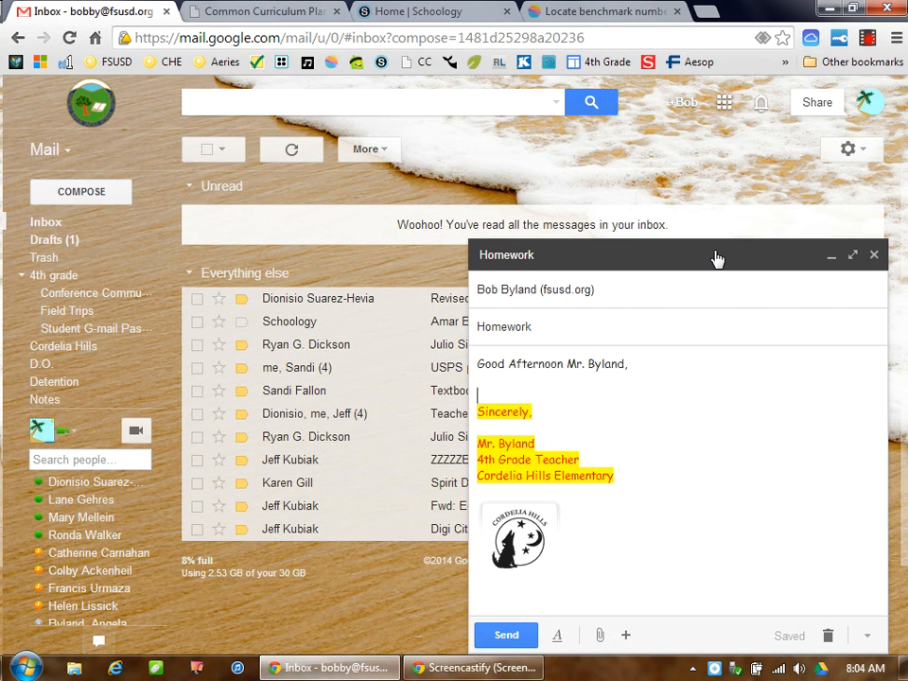
Write "I had a problem with tonights homework and was hoping you could help." below the greeting
type("I had a problem")
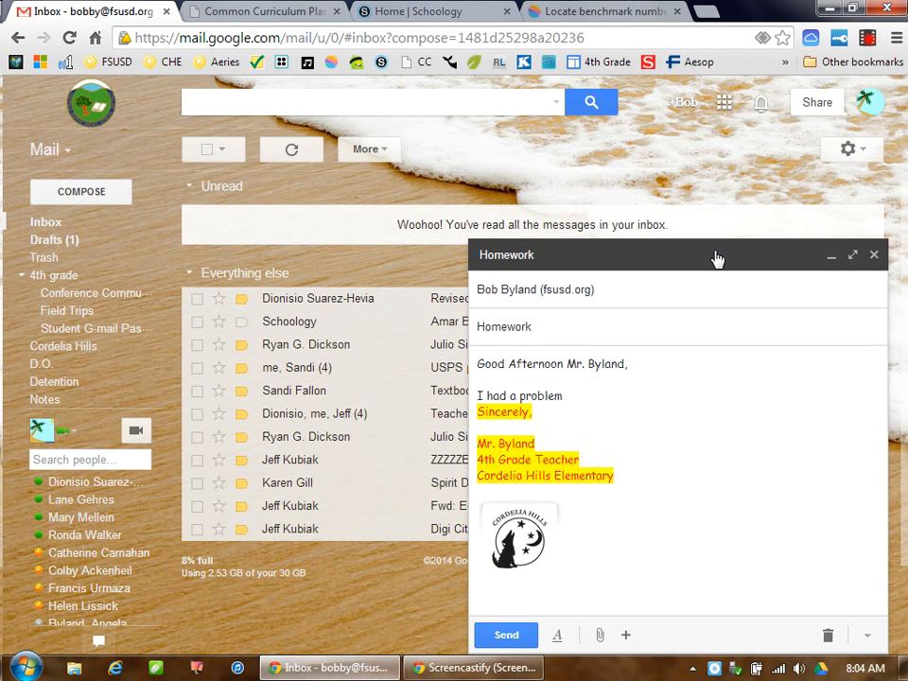
type(" with tonights ")
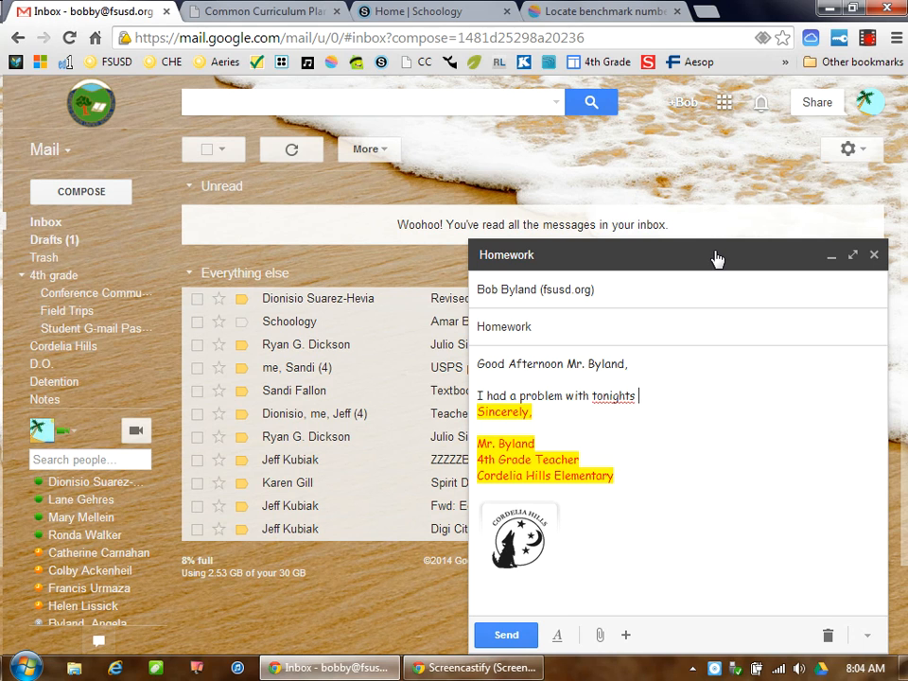
type("homework and was hopi")
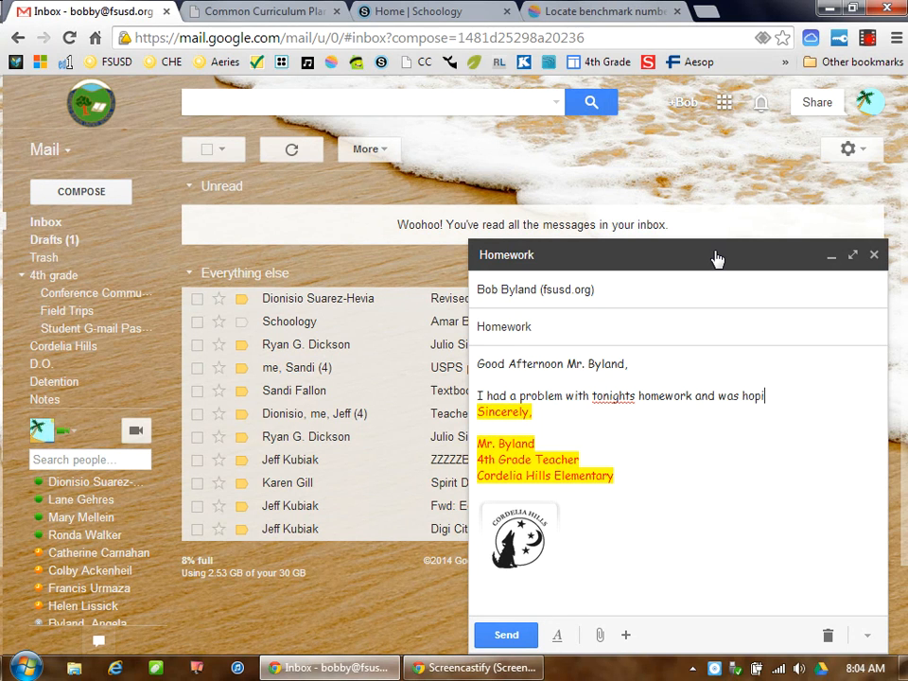
type("ng you could help")
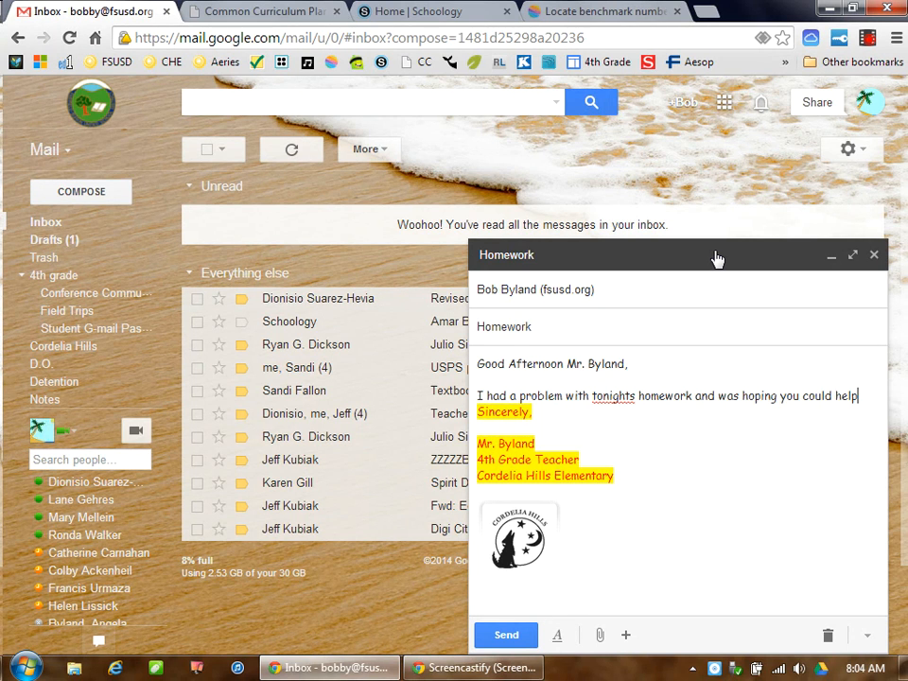
type(".")
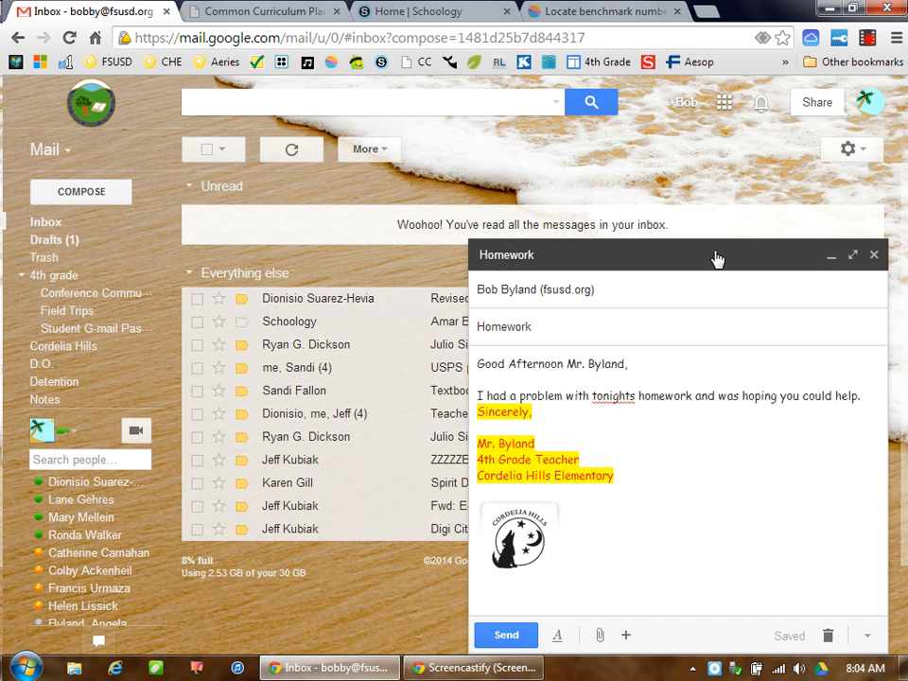
Continue the paragraph with "I have finished my Khan Academy assignments so could you please rerecommend the topics for me?"
type("I have finished ")
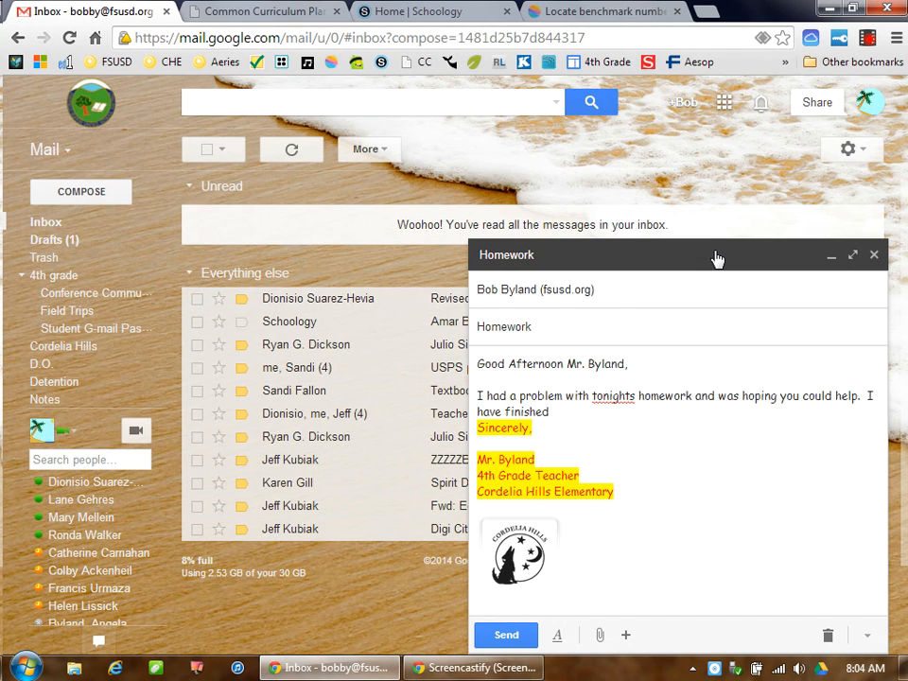
type("my Khan Academy")
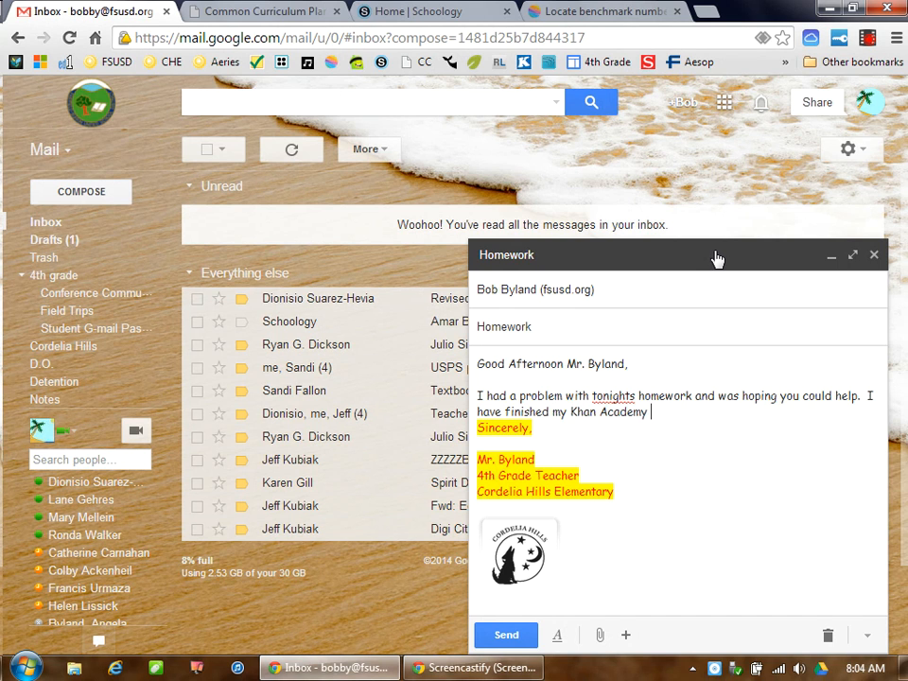
type(" asi")
key("BackSpace")
type("signments ")
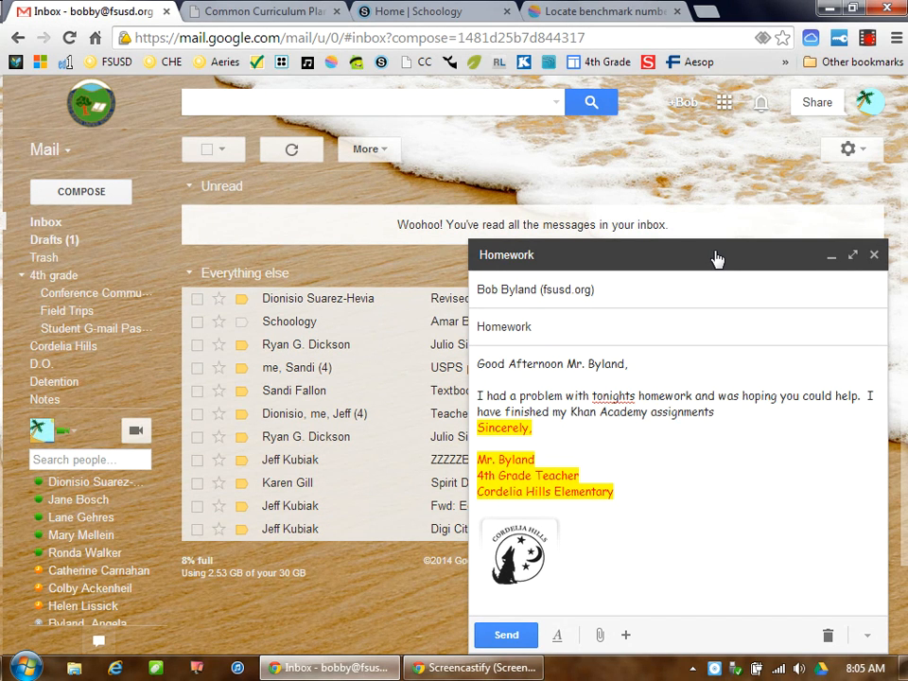
type("so could you please ")
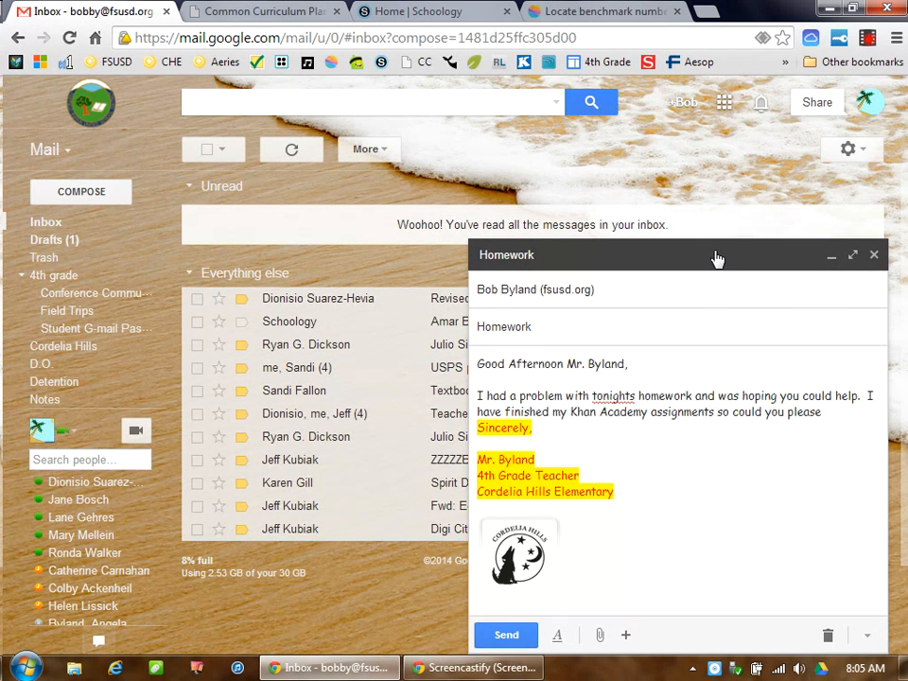
type("rerecommend")
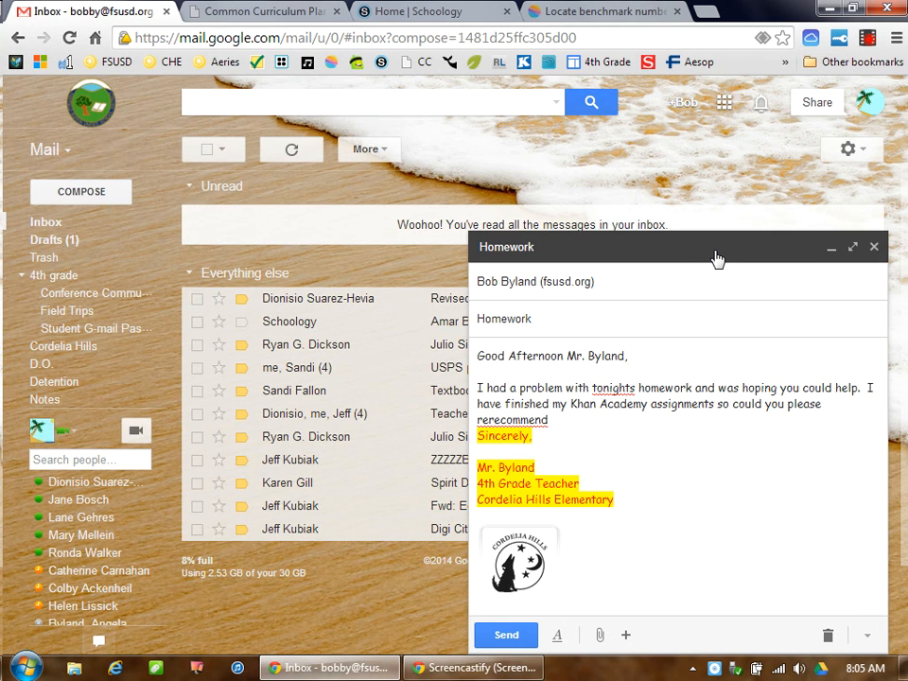
type(" the topics for me?")
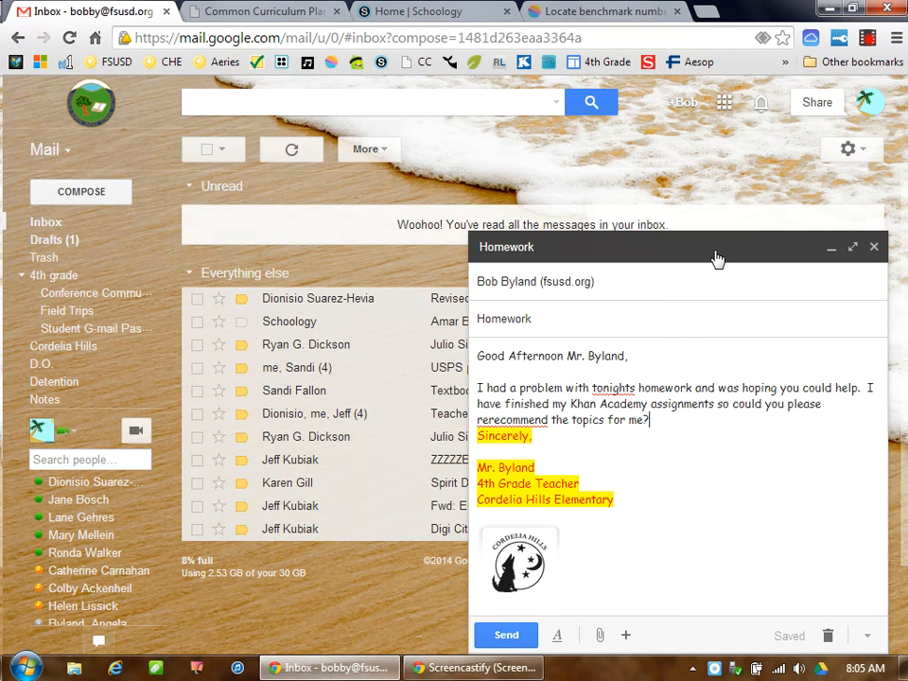
Close the message with "Thank you." and "Your name", each set off by a blank line above it
key("Return")
key("Return")
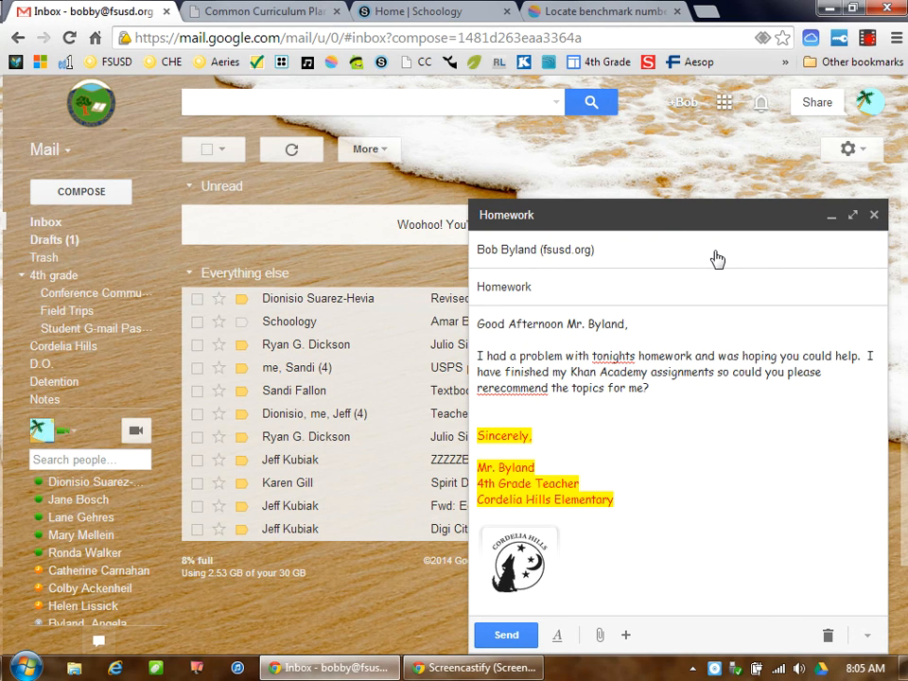
type("Thank you.")
key("Return")
key("Return")
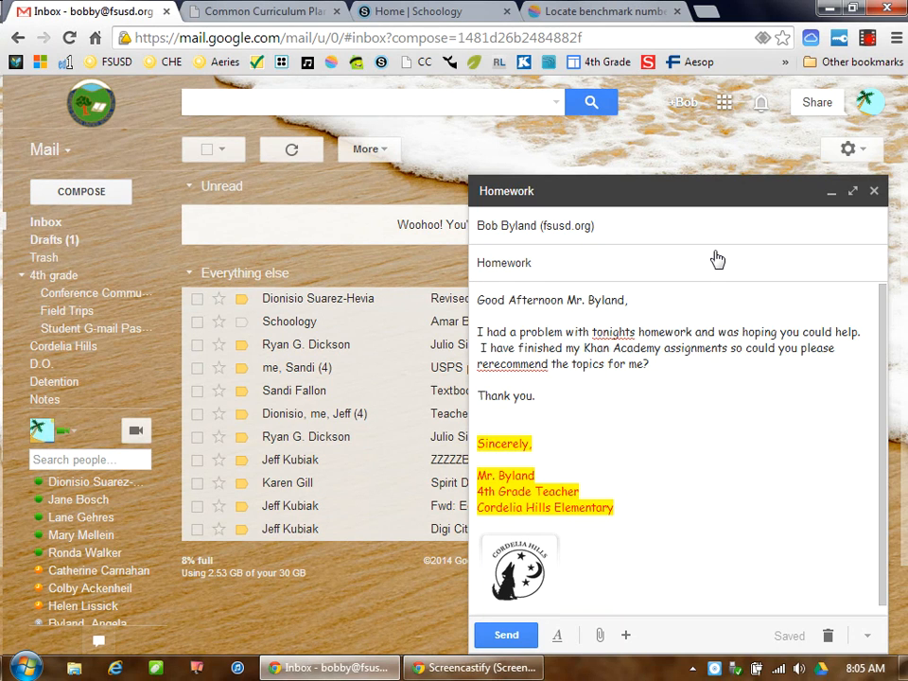
type("Your name")
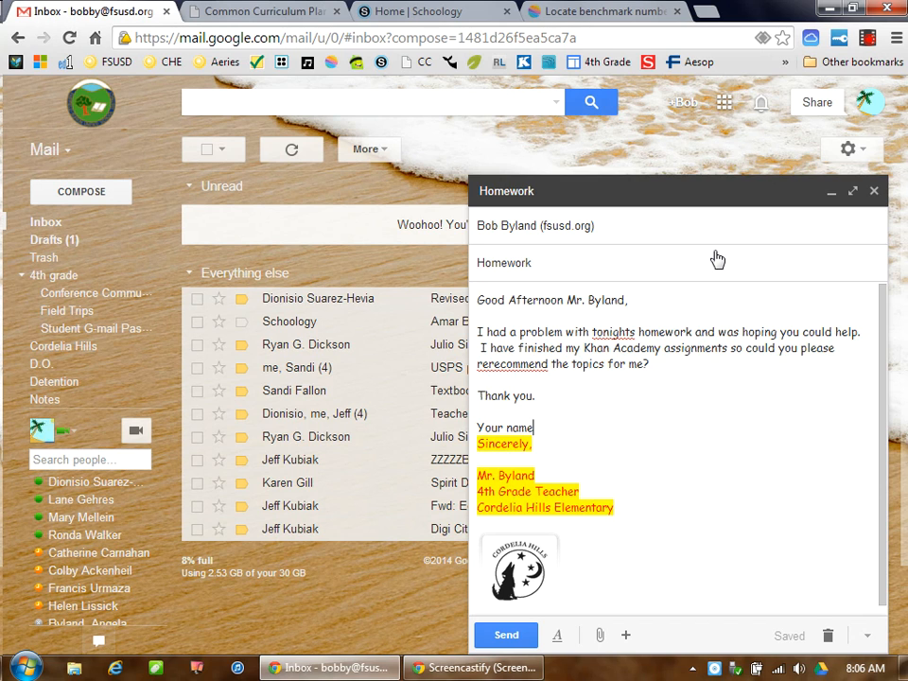
Correct the flagged spellings in the message body to "tonight's" and "re-recommend" using the spelling suggestions
right_click(603, 335)
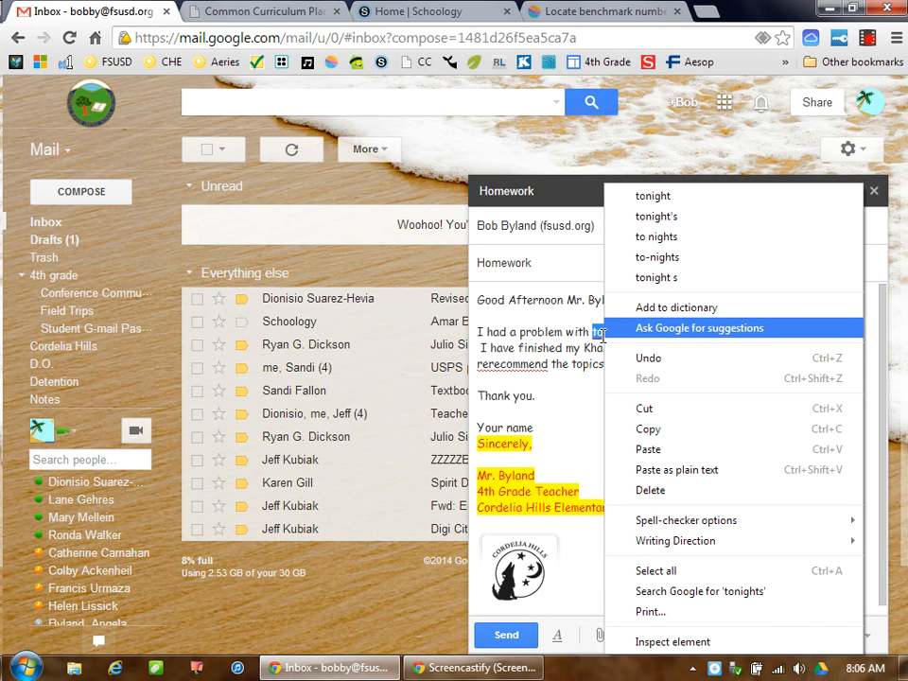
left_click(668, 218)
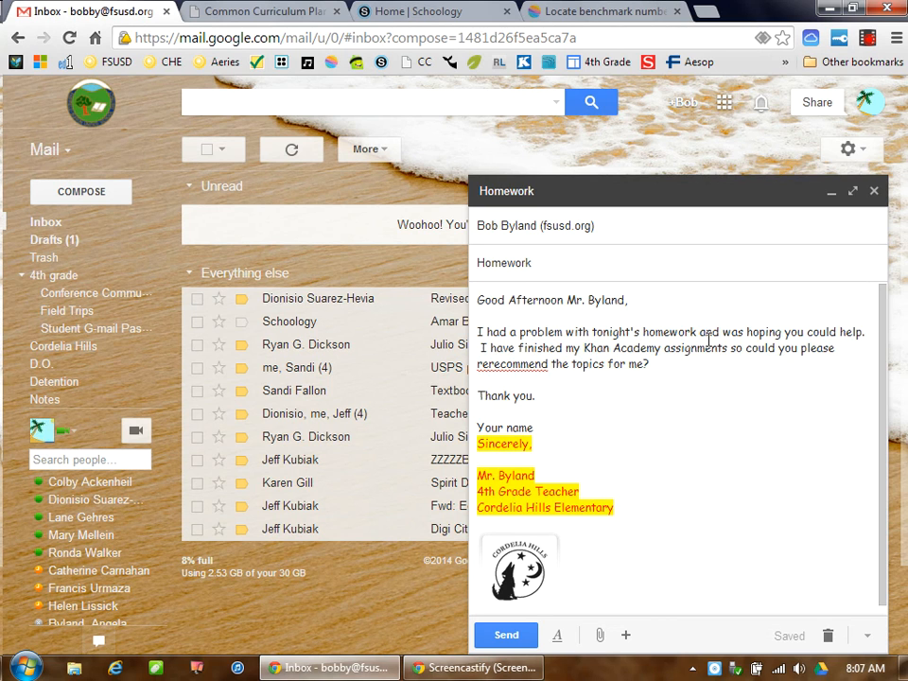
right_click(509, 367)
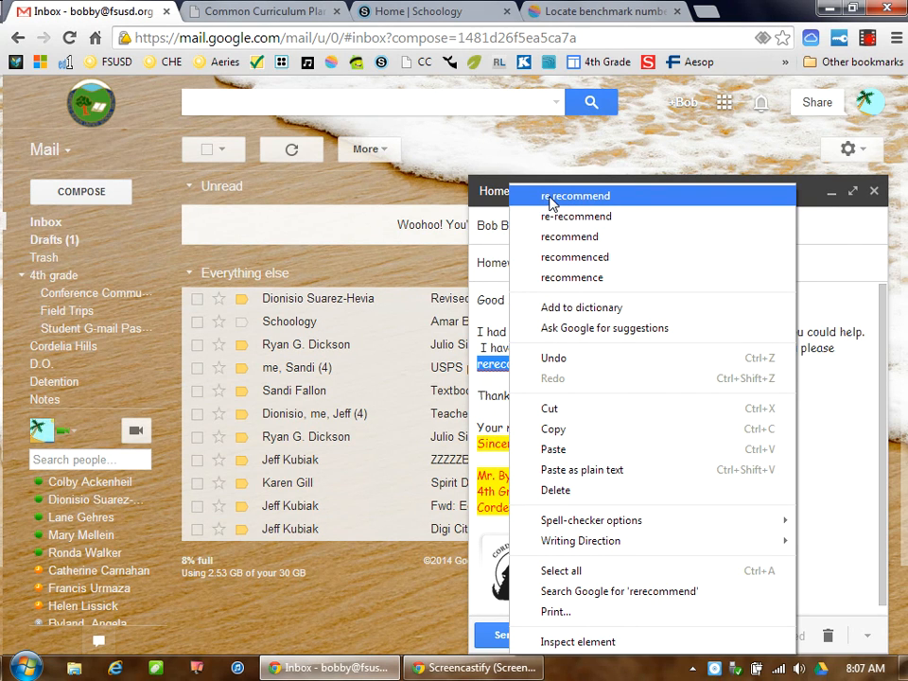
left_click(566, 219)
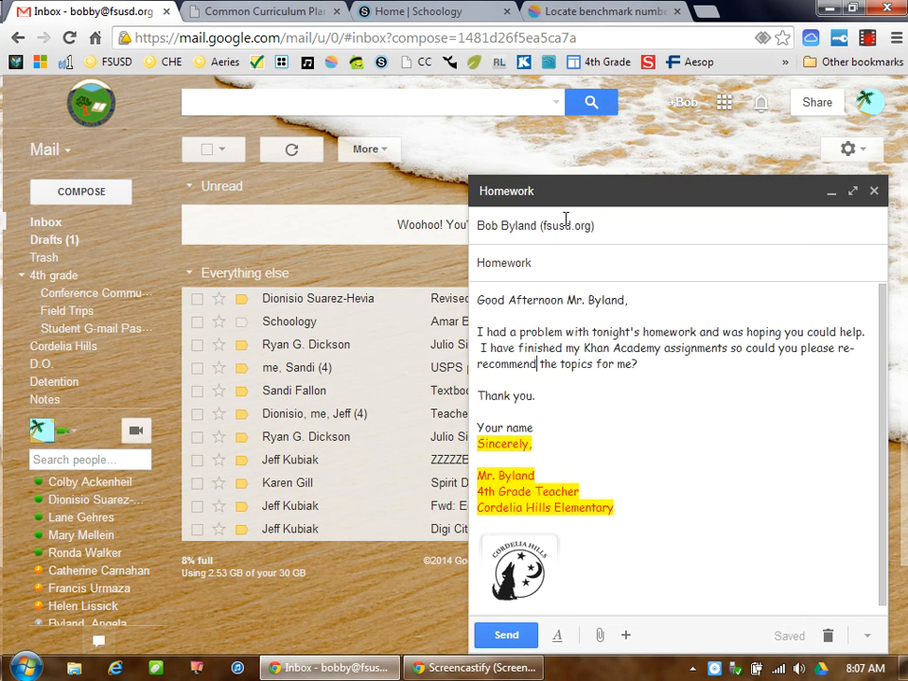
left_click(650, 360)
scroll(766, 382, "down", 1)
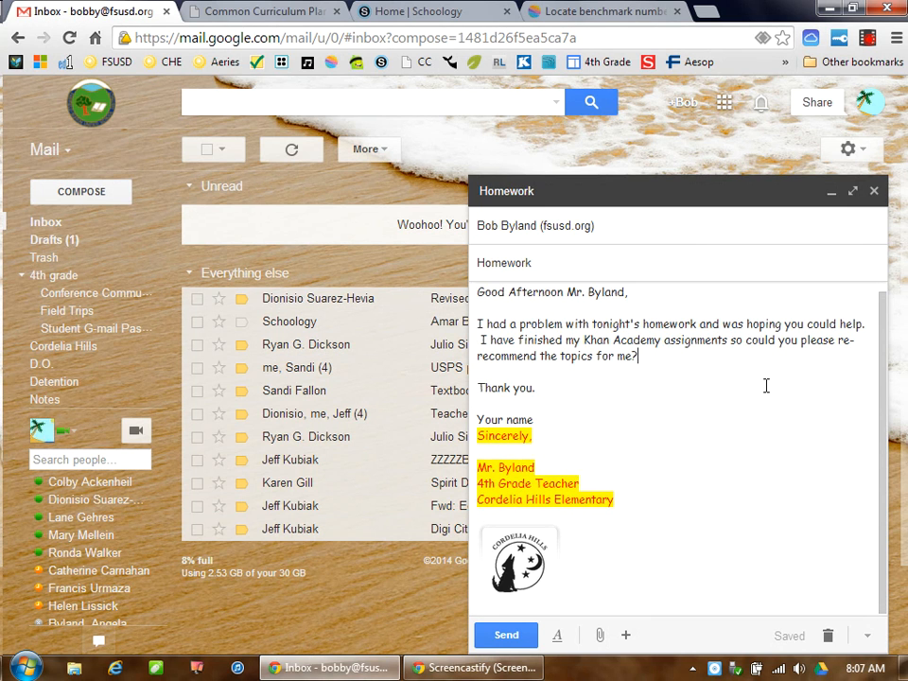
scroll(767, 381, "up", 1)
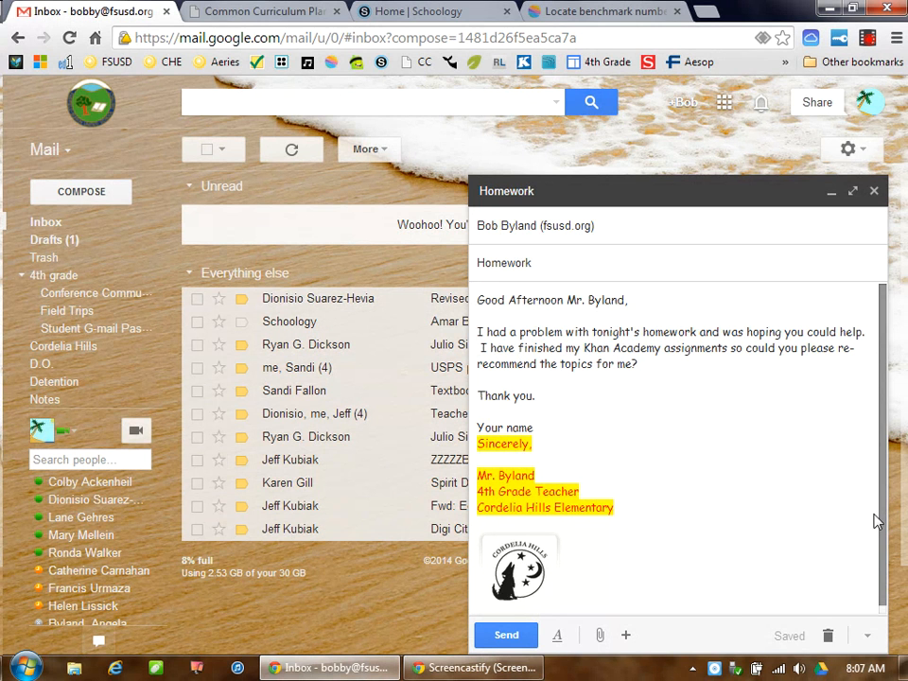
scroll(878, 523, "down", 1)
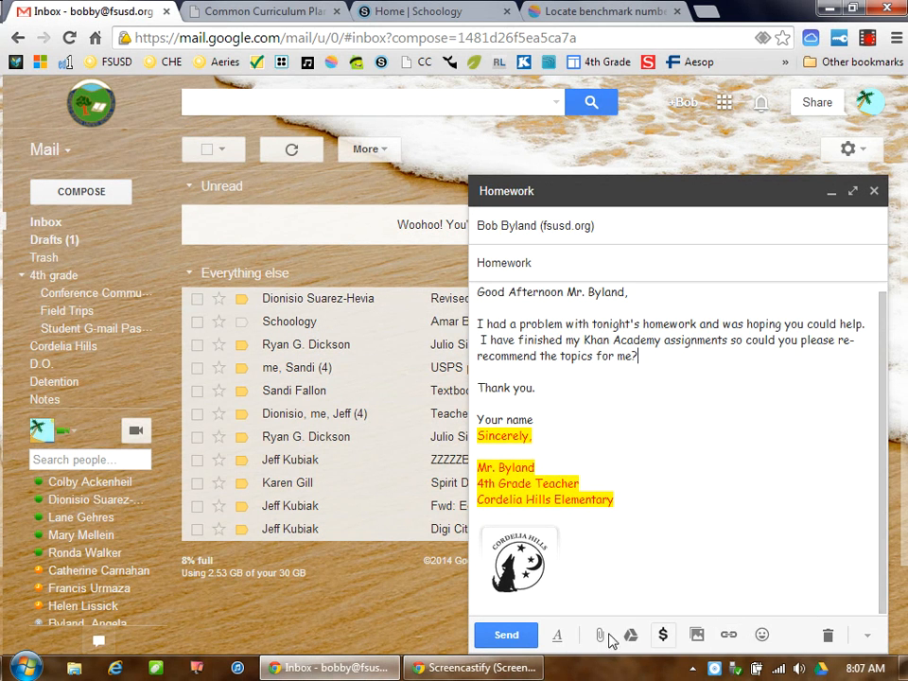